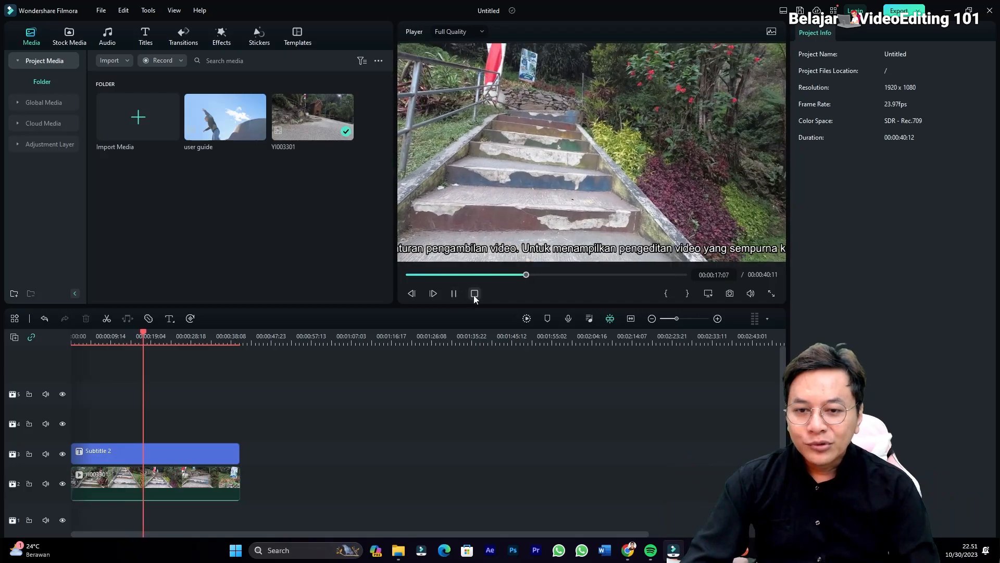
Clear the subtitle and video clips from the timeline and delete the "user guide" clip from the project media.
{"action": "left_click", "coordinate": [473, 295]}
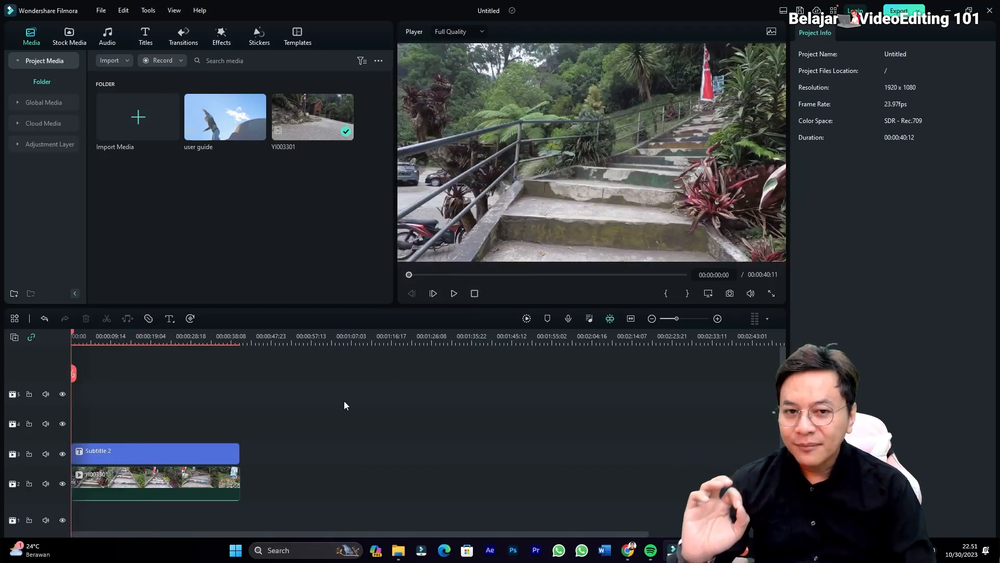
{"action": "left_click_drag", "start_coordinate": [332, 416], "coordinate": [165, 493]}
{"action": "key", "text": "Delete"}
{"action": "key", "text": "Delete"}
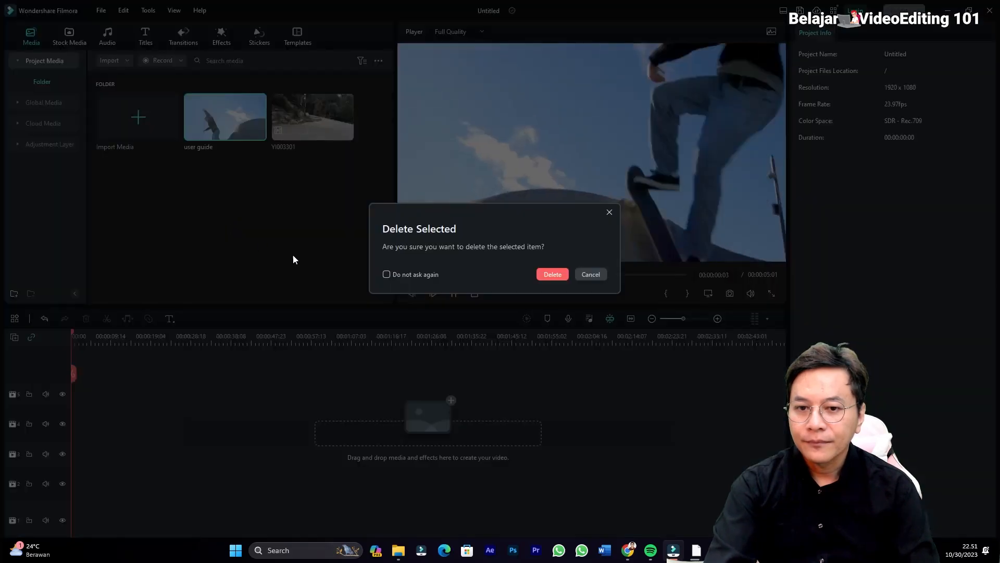
{"action": "left_click", "coordinate": [542, 273]}
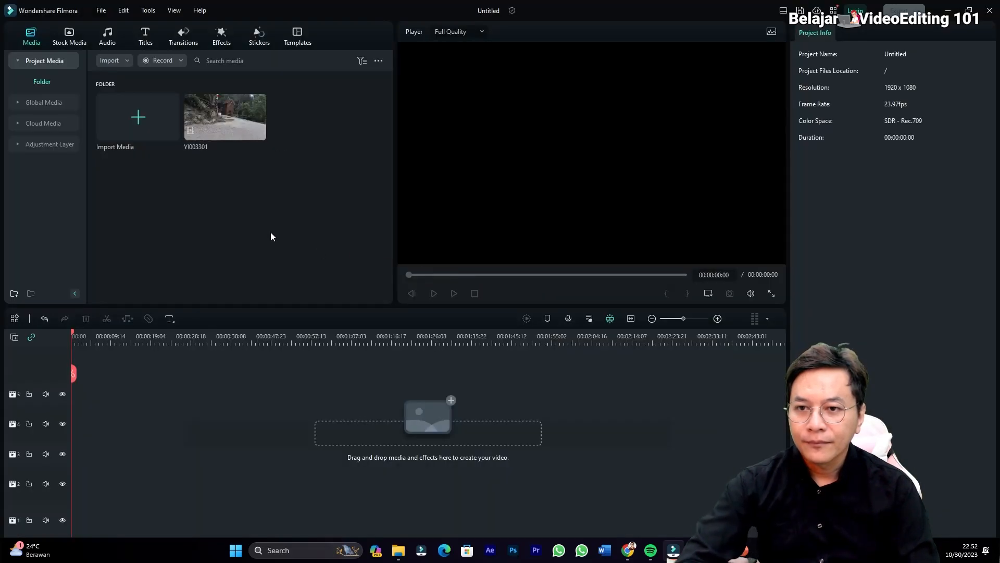
Place the YI003301 video at the start of the second track and mute it at -100 dB.
{"action": "left_click", "coordinate": [228, 126]}
{"action": "left_click_drag", "start_coordinate": [228, 126], "coordinate": [70, 494]}
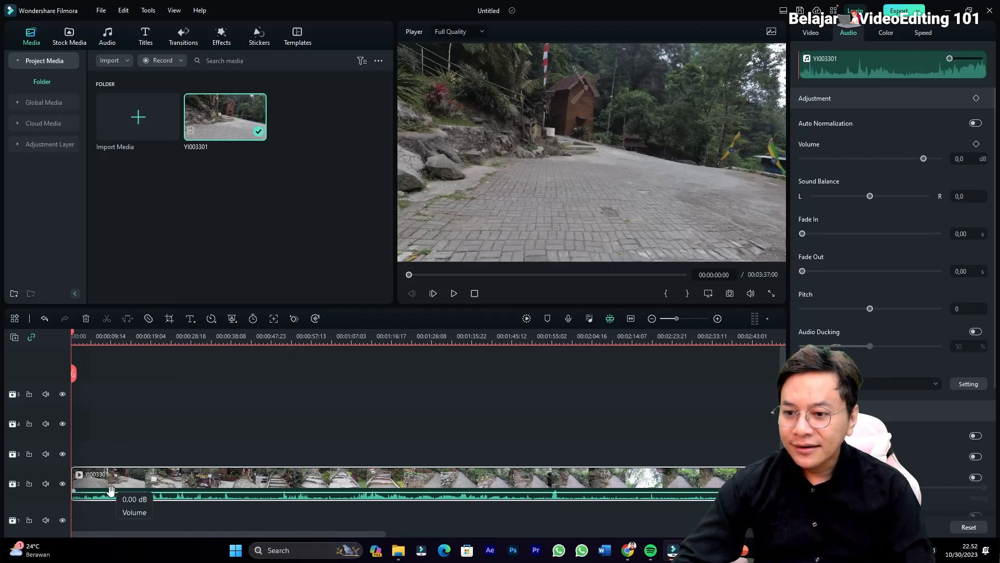
{"action": "left_click_drag", "start_coordinate": [111, 492], "coordinate": [111, 500]}
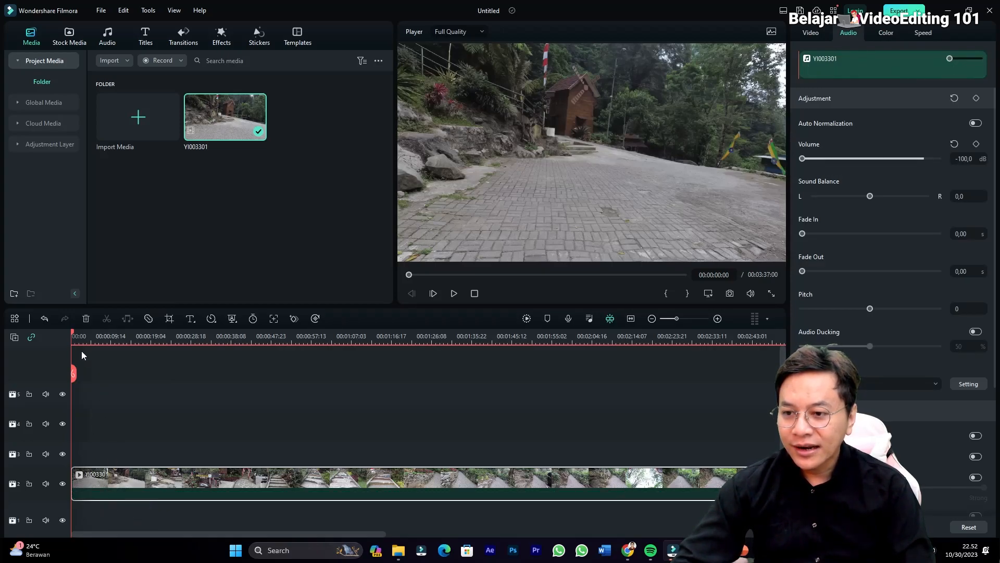
Split the YI003301 clip at 00:00:34:03 and delete the part before the cut.
{"action": "left_click_drag", "start_coordinate": [86, 336], "coordinate": [214, 336]}
{"action": "key", "text": "ctrl+b"}
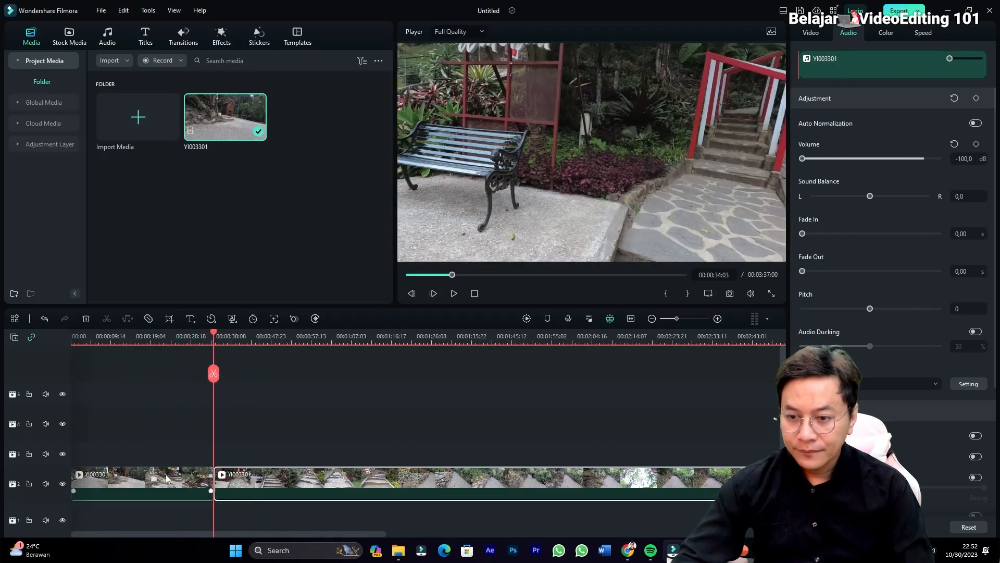
{"action": "left_click", "coordinate": [176, 478]}
{"action": "key", "text": "Delete"}
Split the remaining clip at 00:01:20:00 and delete the part after the cut.
{"action": "left_click_drag", "start_coordinate": [73, 373], "coordinate": [405, 374]}
{"action": "left_click", "coordinate": [420, 485]}
{"action": "key", "text": "ctrl+b"}
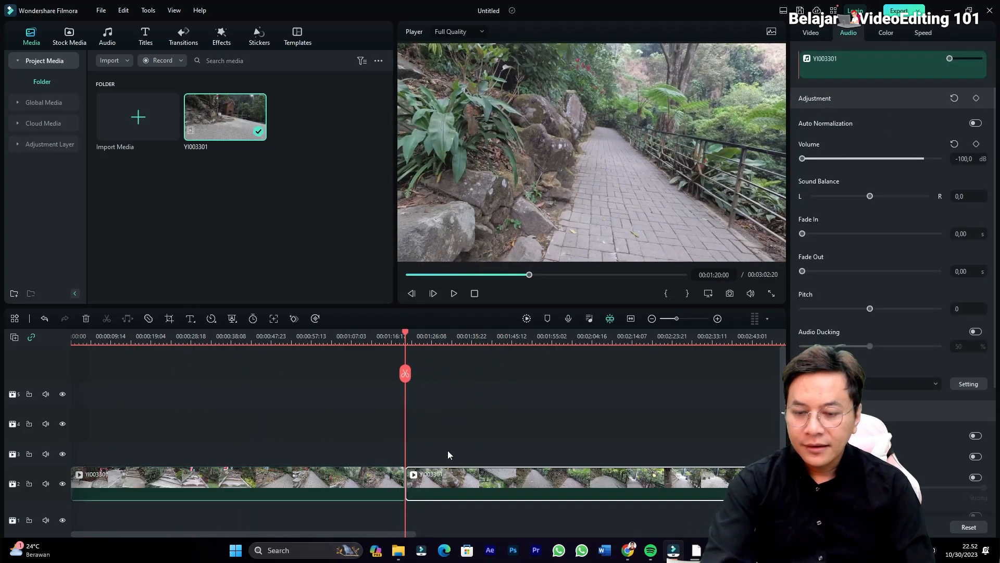
{"action": "key", "text": "Delete"}
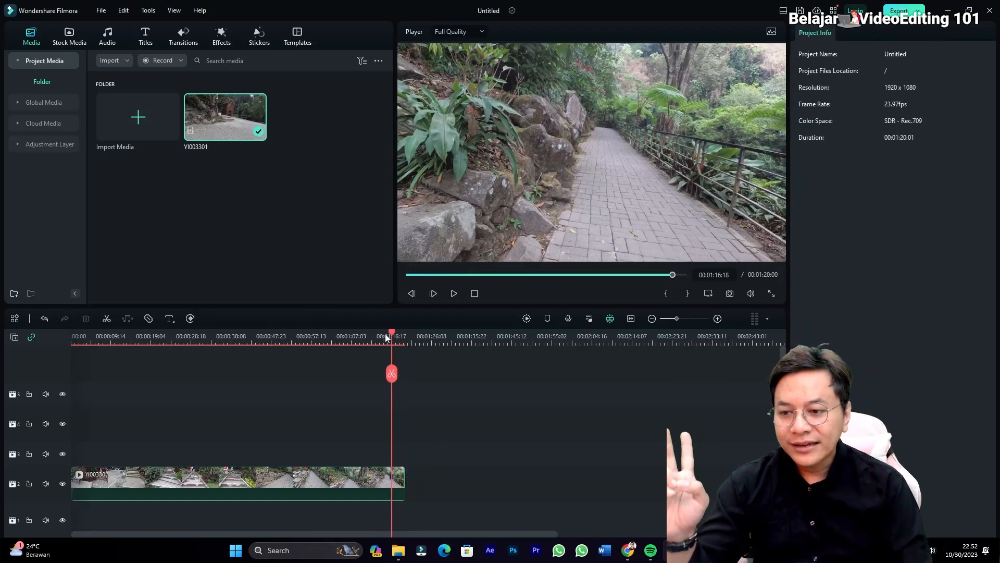
Add the Default Title from the start of the track above the video, spanning the clip's full length.
{"action": "left_click", "coordinate": [72, 343]}
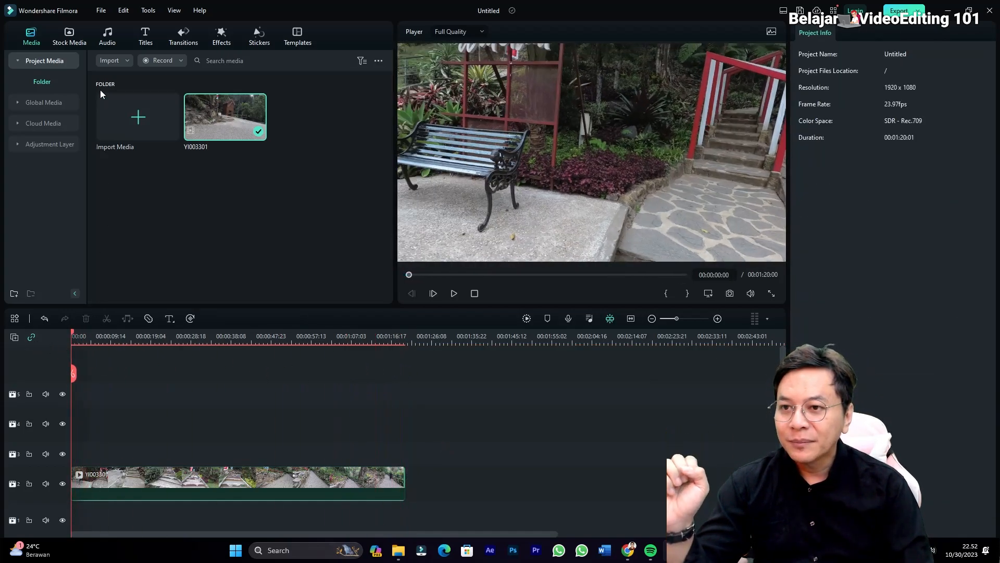
{"action": "left_click", "coordinate": [146, 36]}
{"action": "scroll", "coordinate": [162, 219], "scroll_direction": "up", "scroll_amount": 3}
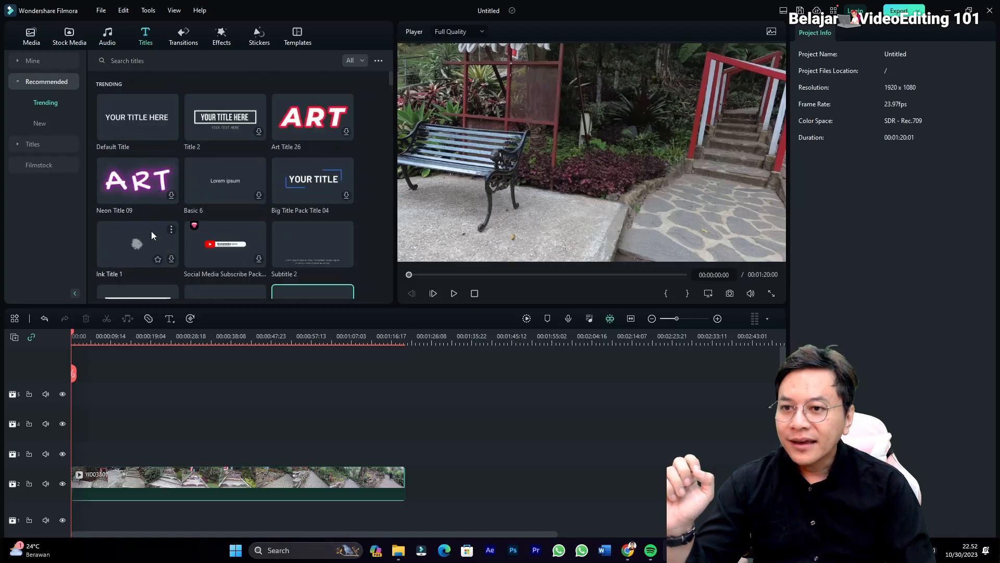
{"action": "left_click", "coordinate": [136, 129]}
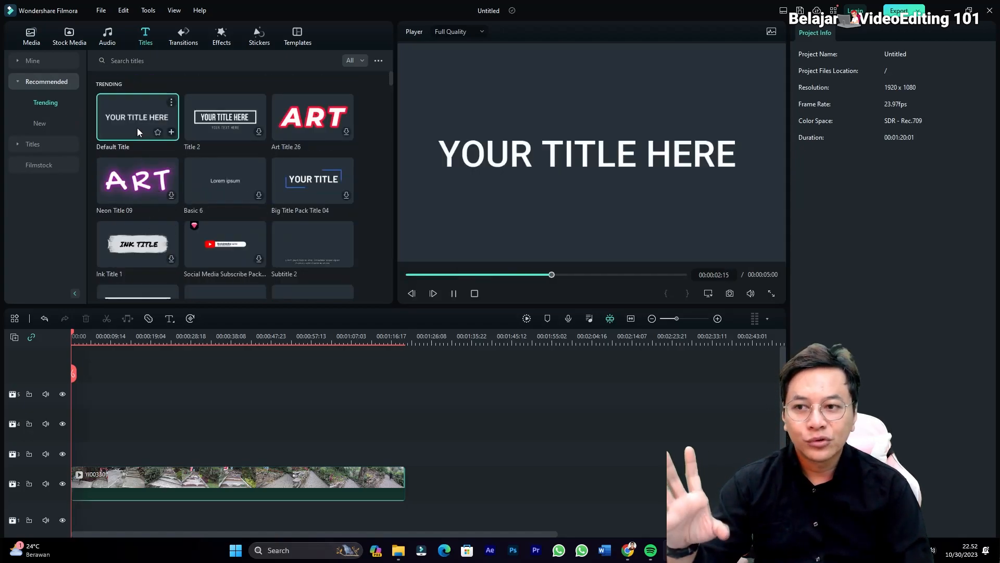
{"action": "left_click_drag", "start_coordinate": [137, 127], "coordinate": [405, 473]}
Switch to the Notepad text about video editing, turn off word wrap so it runs on one line, and copy all of it.
{"action": "mouse_move", "coordinate": [765, 551]}
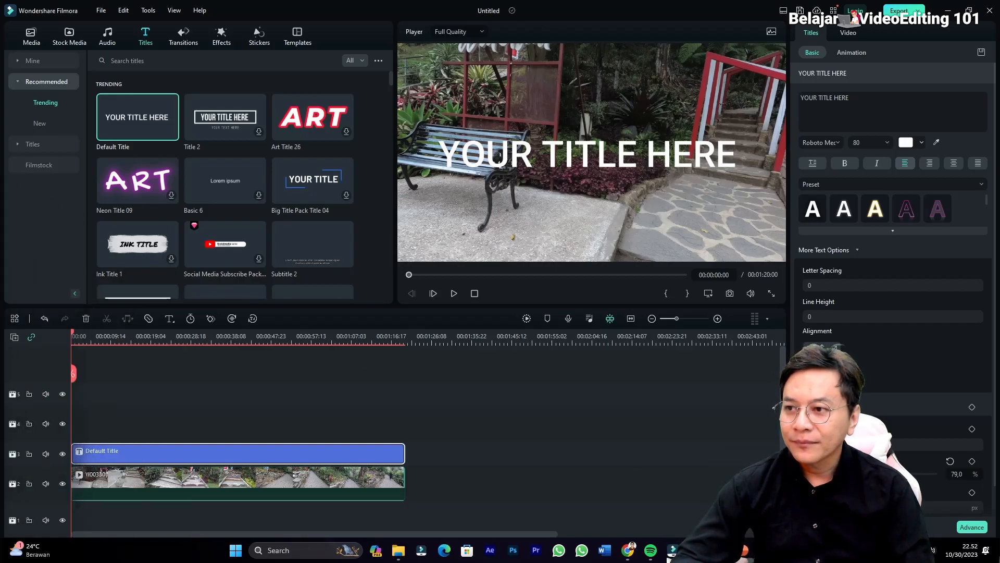
{"action": "left_click", "coordinate": [765, 550]}
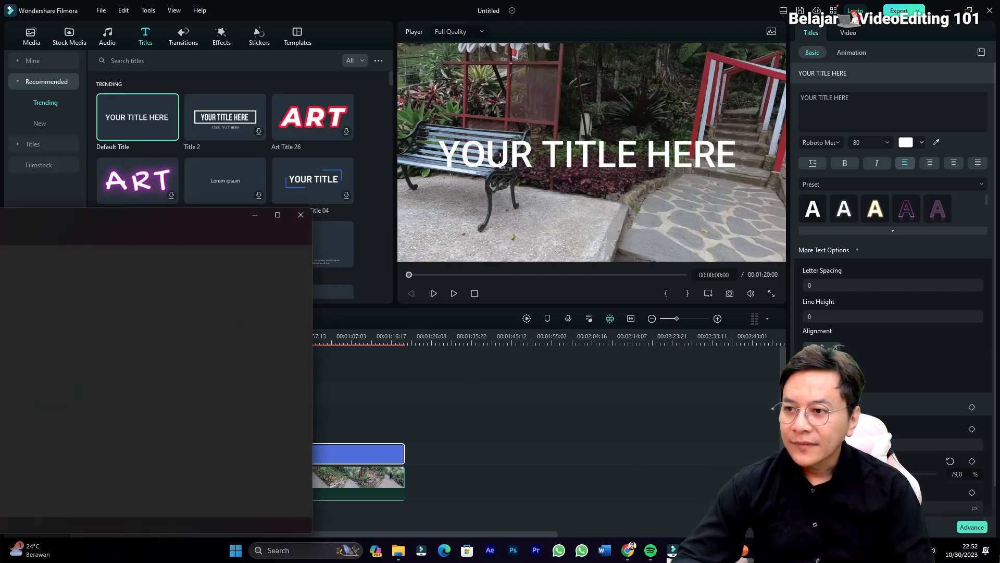
{"action": "left_click_drag", "start_coordinate": [163, 234], "coordinate": [508, 203]}
{"action": "left_click_drag", "start_coordinate": [668, 255], "coordinate": [697, 255]}
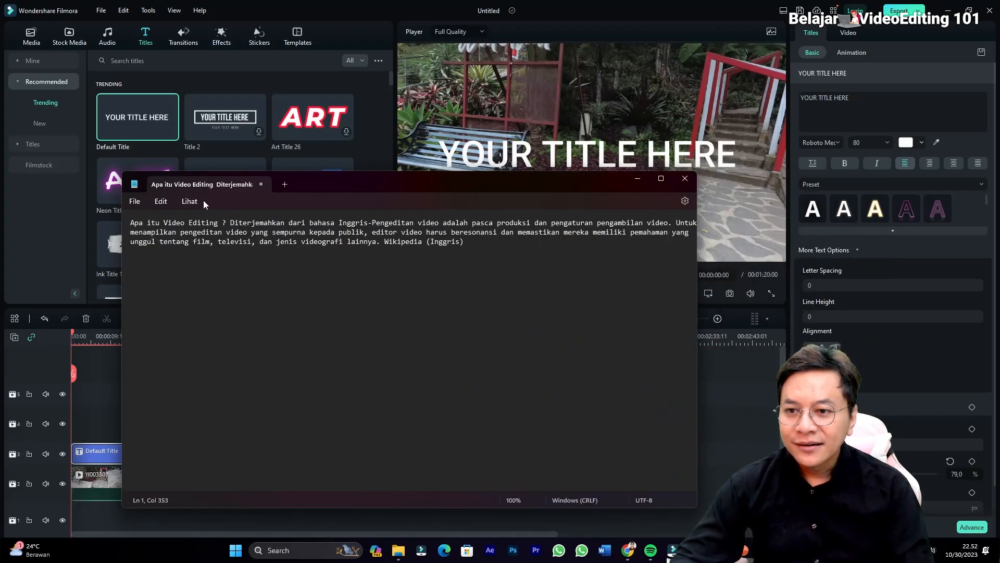
{"action": "left_click", "coordinate": [189, 202]}
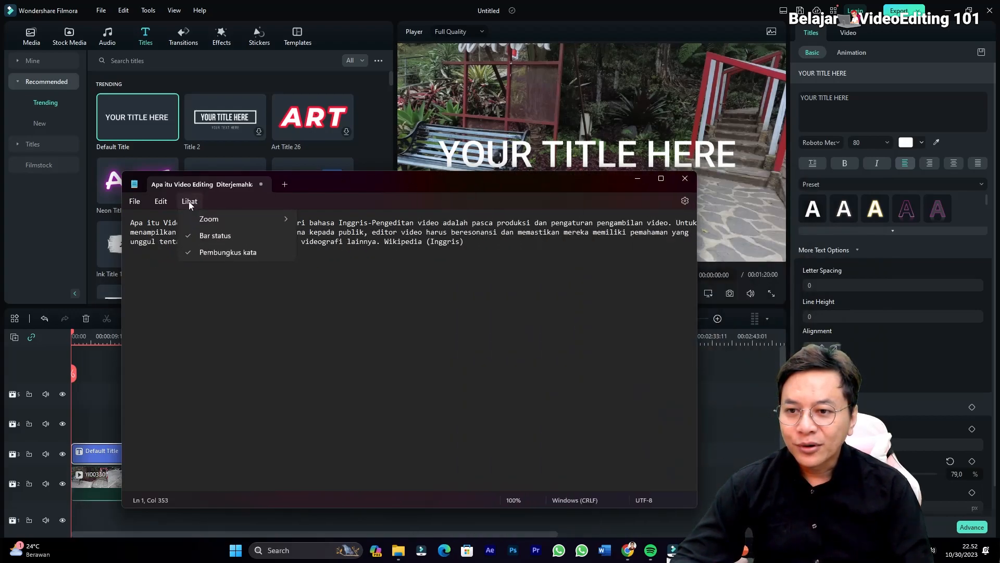
{"action": "left_click", "coordinate": [211, 251]}
{"action": "left_click_drag", "start_coordinate": [512, 489], "coordinate": [603, 481]}
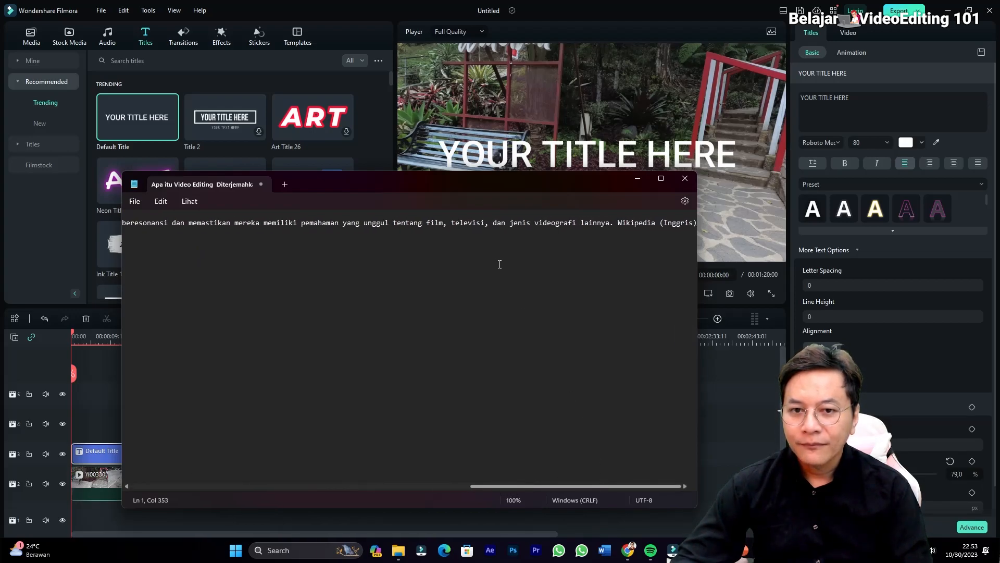
{"action": "key", "text": "ctrl+a"}
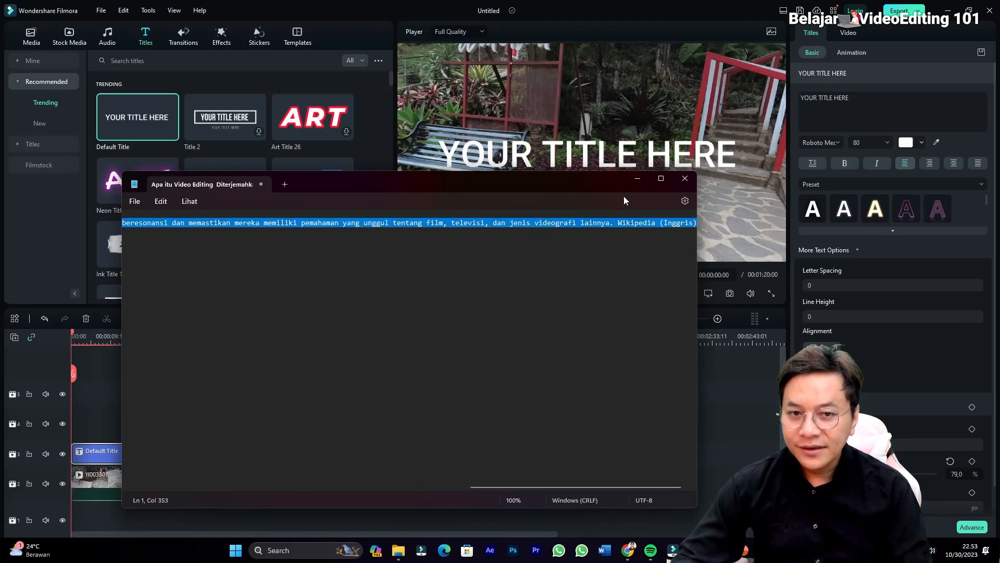
{"action": "left_click", "coordinate": [684, 180]}
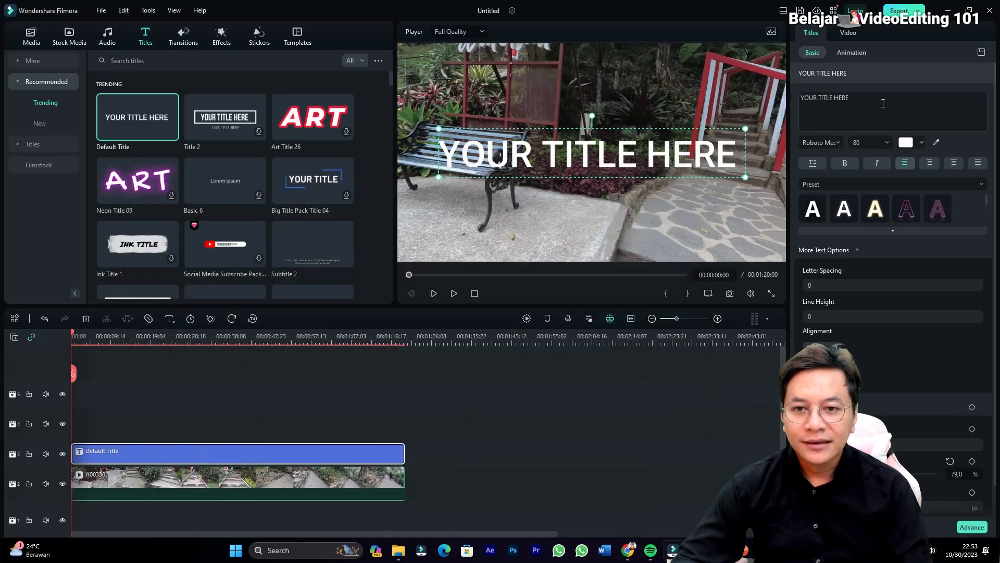
Replace the title's placeholder text with the copied paragraph and set its font size to 28.
{"action": "key", "text": "ctrl+a"}
{"action": "key", "text": "ctrl+v"}
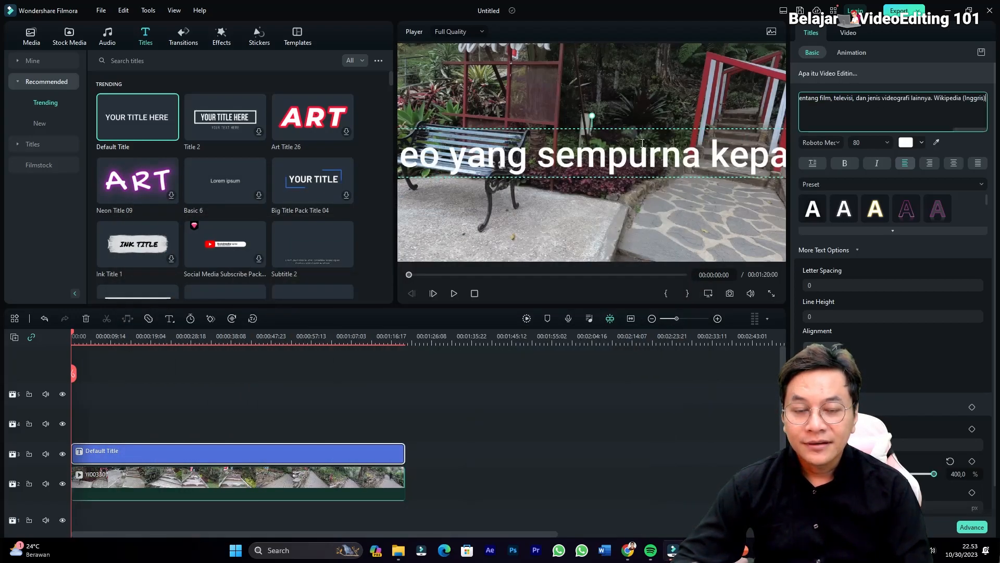
{"action": "left_click", "coordinate": [886, 142]}
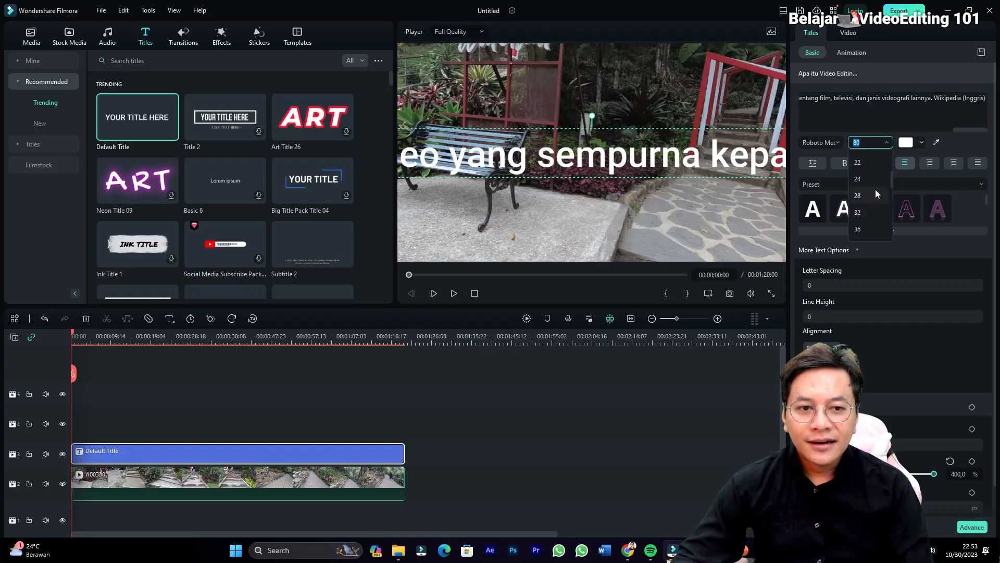
{"action": "left_click", "coordinate": [876, 191]}
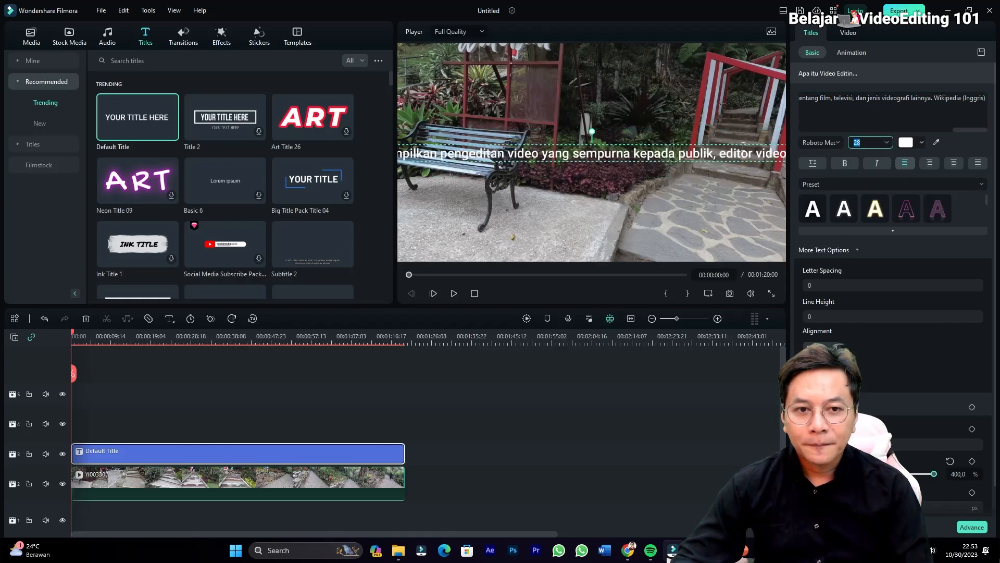
Move the title text down to the bottom edge of the video frame and set its font size to 24.
{"action": "left_click_drag", "start_coordinate": [743, 148], "coordinate": [746, 249]}
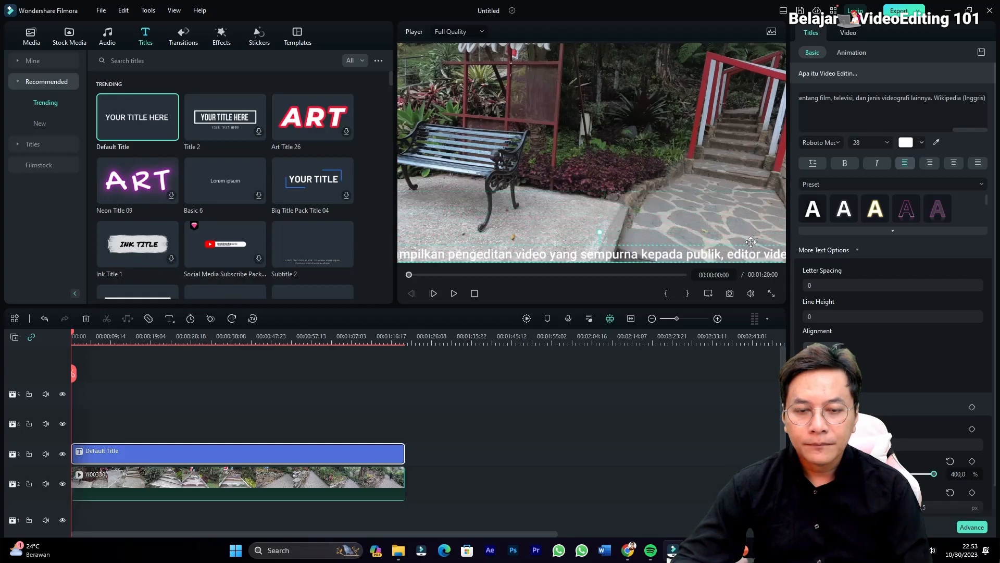
{"action": "left_click", "coordinate": [887, 142]}
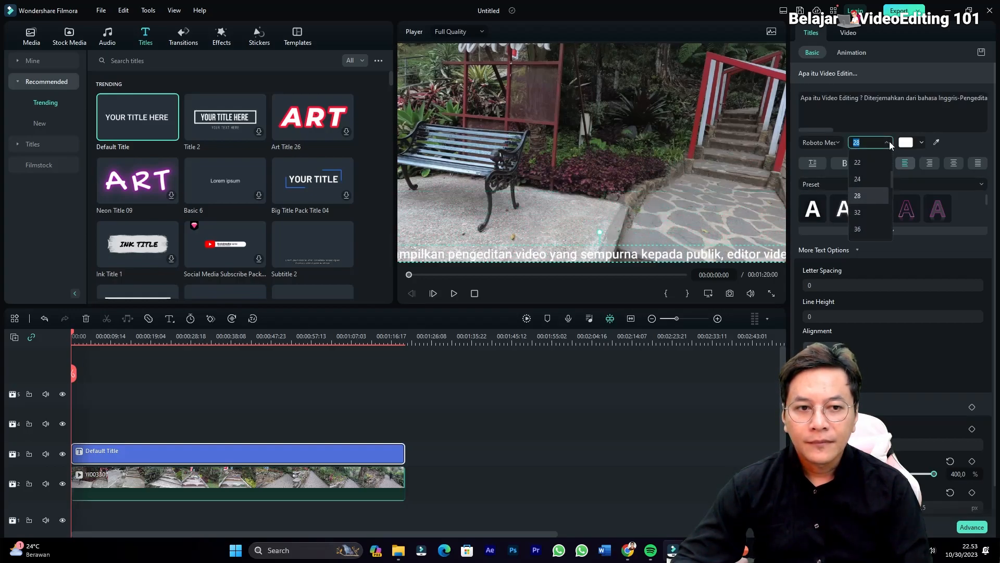
{"action": "left_click", "coordinate": [879, 179]}
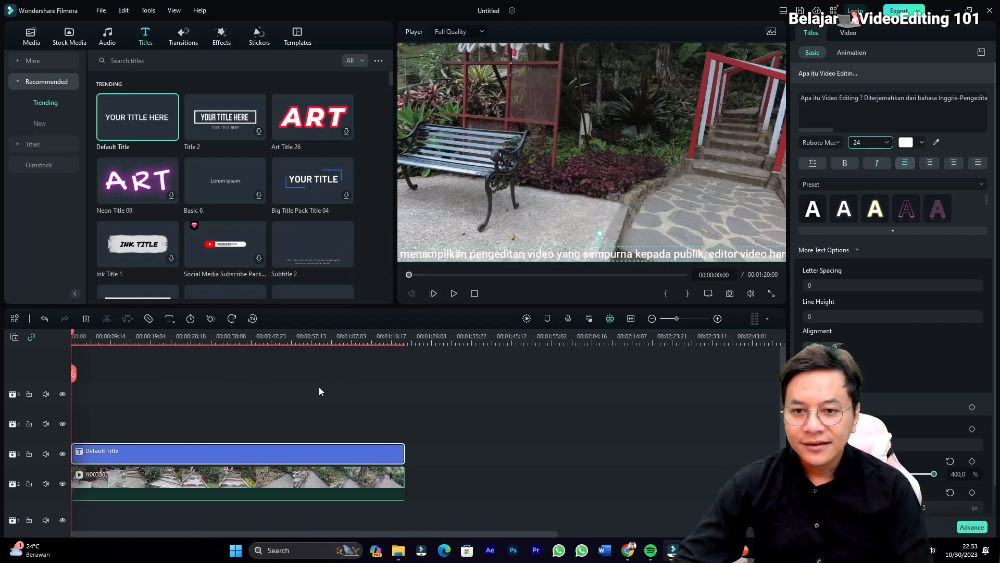
{"action": "left_click", "coordinate": [453, 294]}
{"action": "left_click", "coordinate": [454, 294]}
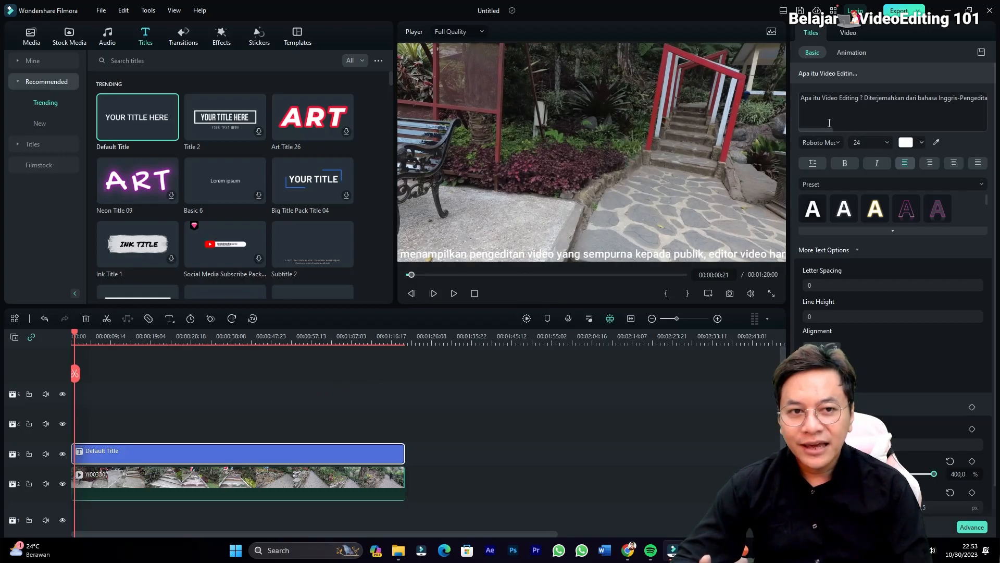
Apply the Left Roll animation to the title text.
{"action": "left_click", "coordinate": [863, 52]}
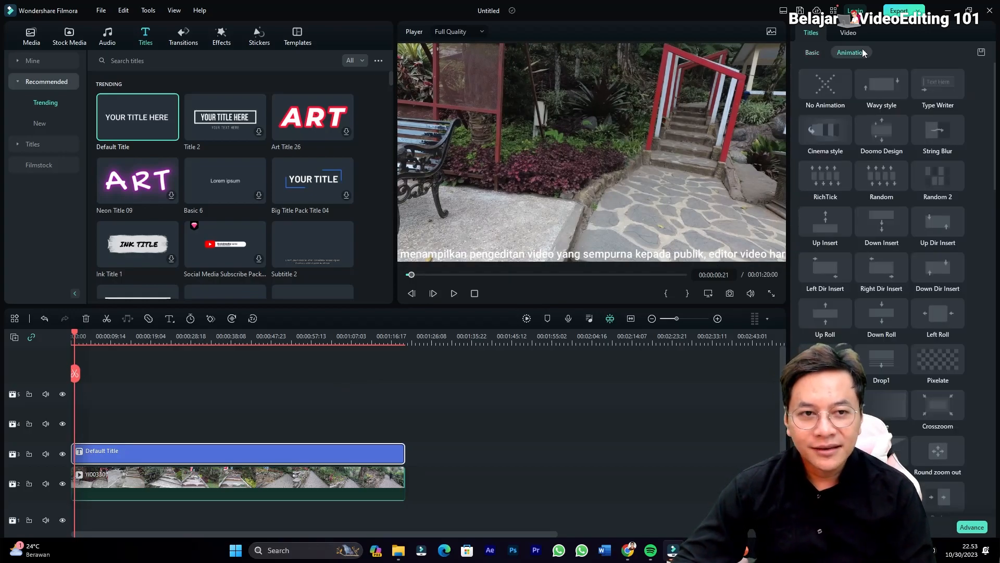
{"action": "left_click", "coordinate": [820, 51]}
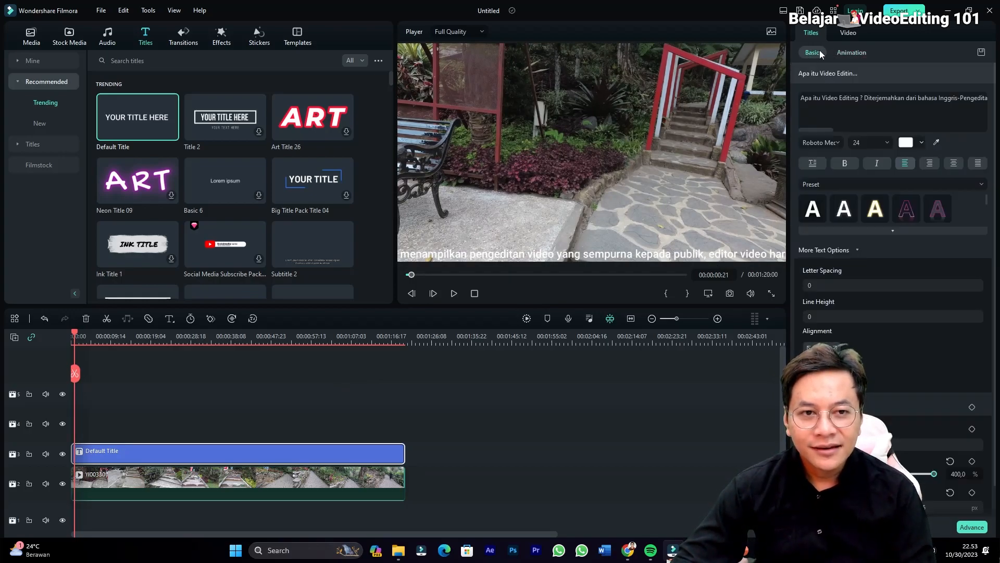
{"action": "left_click", "coordinate": [849, 55]}
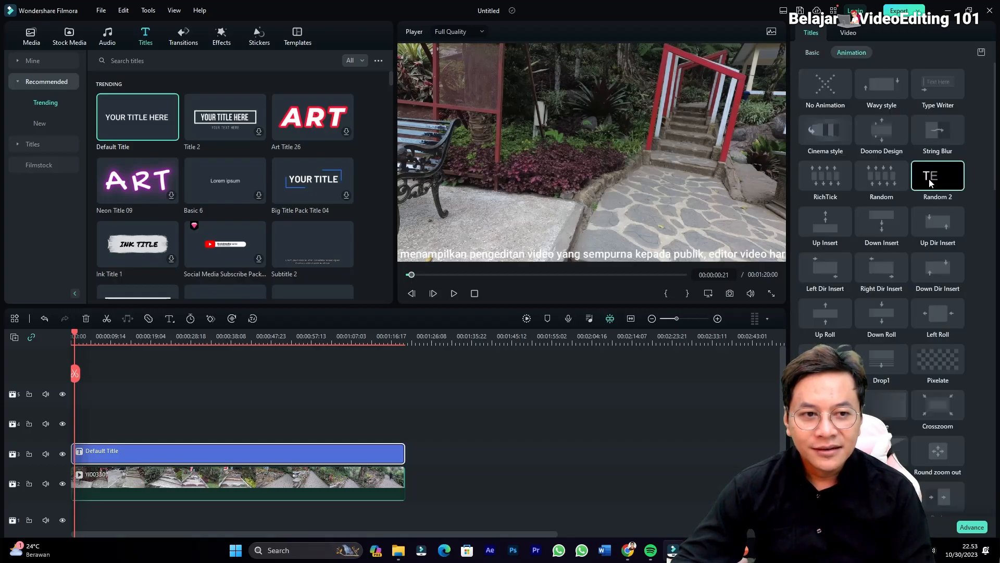
{"action": "scroll", "coordinate": [925, 338], "scroll_direction": "down", "scroll_amount": 1}
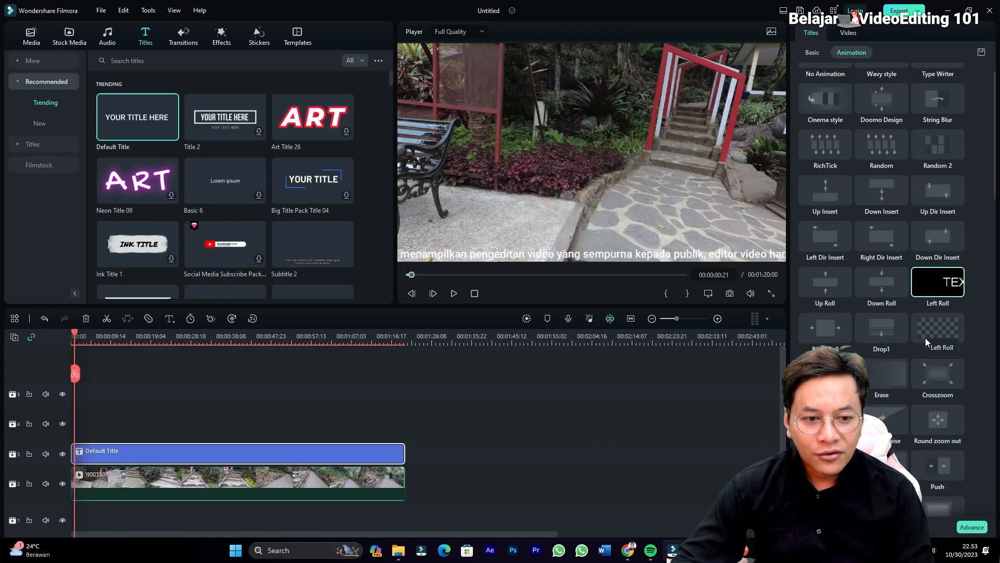
{"action": "scroll", "coordinate": [925, 339], "scroll_direction": "down", "scroll_amount": 2}
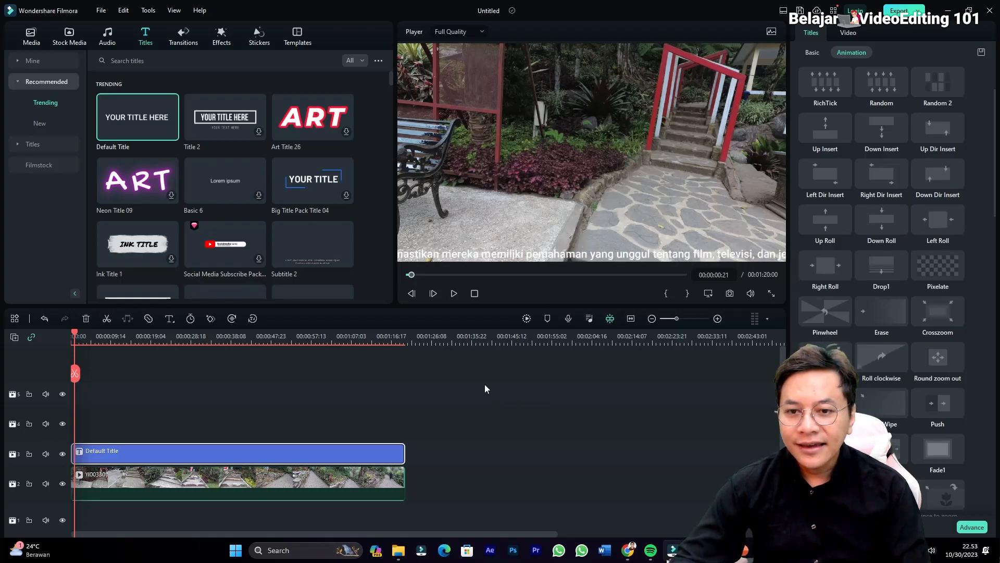
Play the video from the beginning to check how fast the title text scrolls.
{"action": "left_click", "coordinate": [73, 338]}
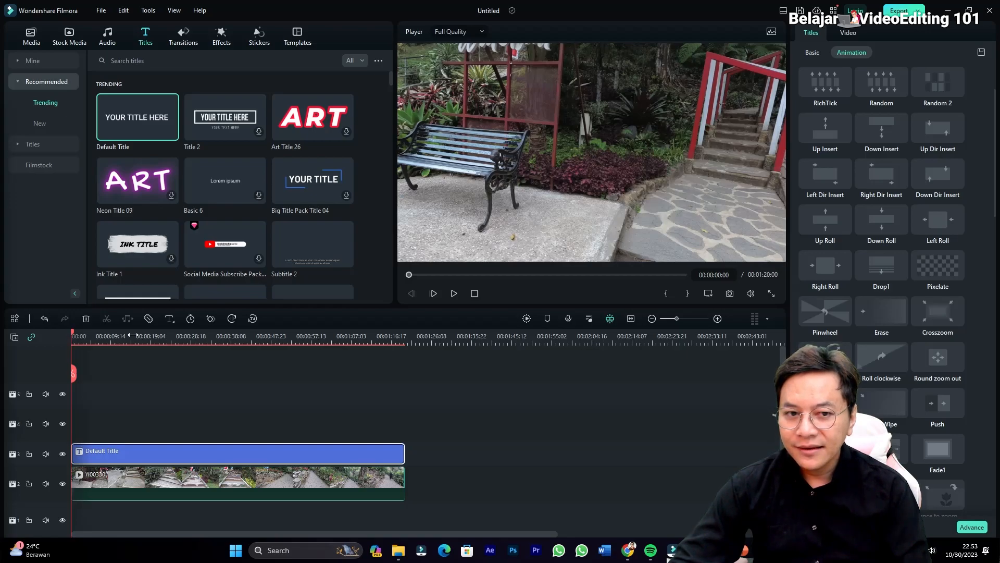
{"action": "key", "text": "space"}
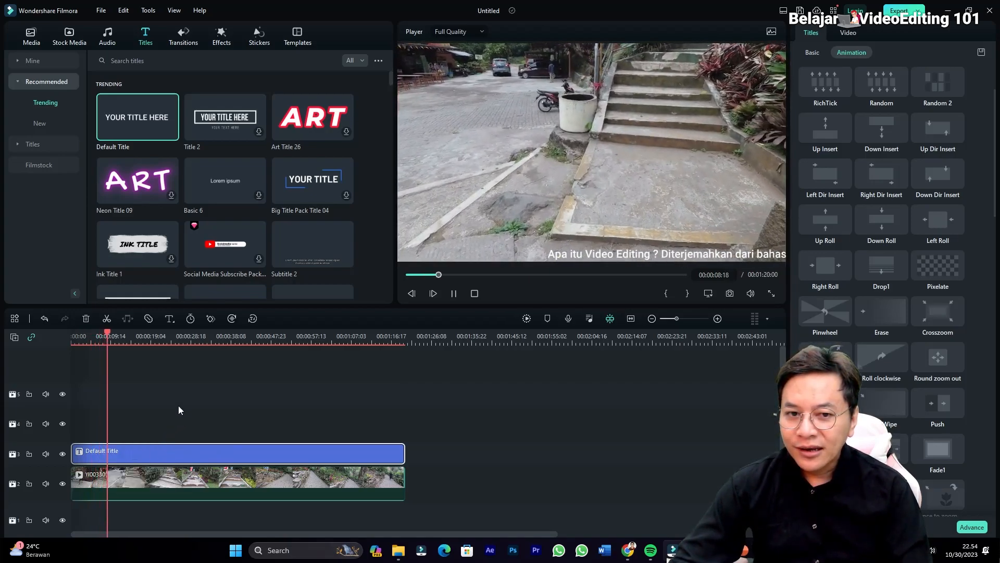
{"action": "key", "text": "space"}
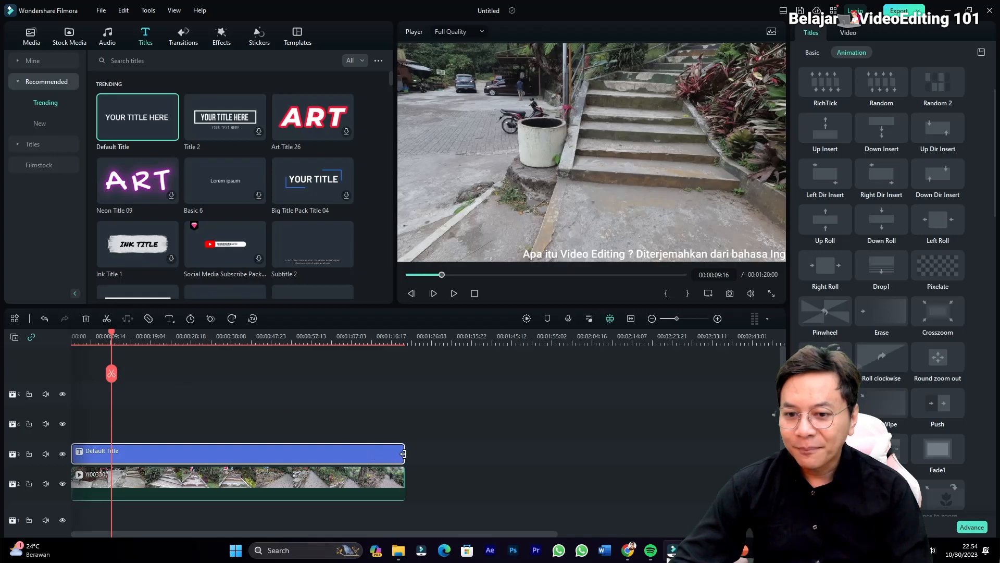
Speed up the scrolling text by shortening the title clip to about 21 seconds.
{"action": "left_click_drag", "start_coordinate": [390, 453], "coordinate": [249, 453]}
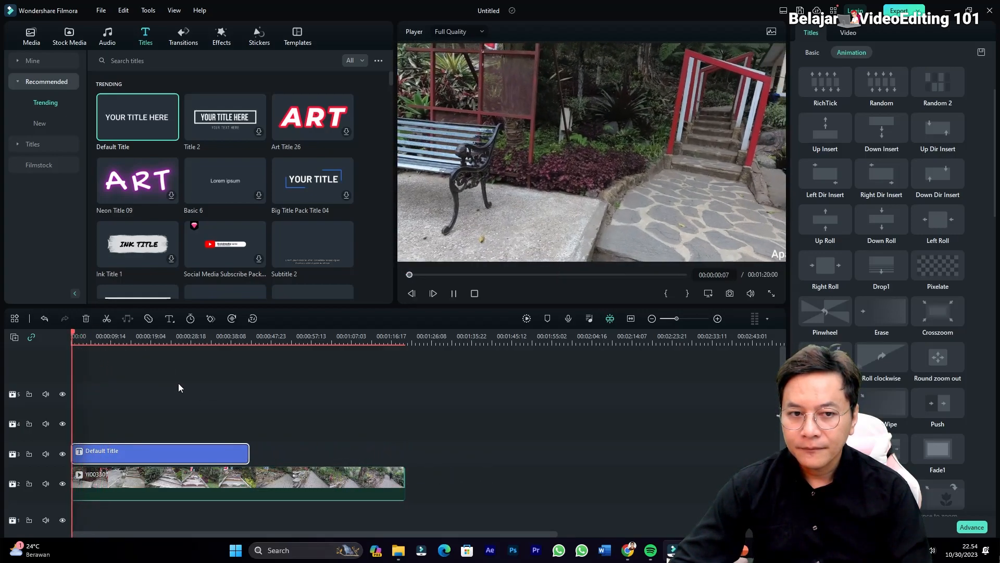
{"action": "key", "text": "space"}
{"action": "left_click_drag", "start_coordinate": [247, 453], "coordinate": [158, 454]}
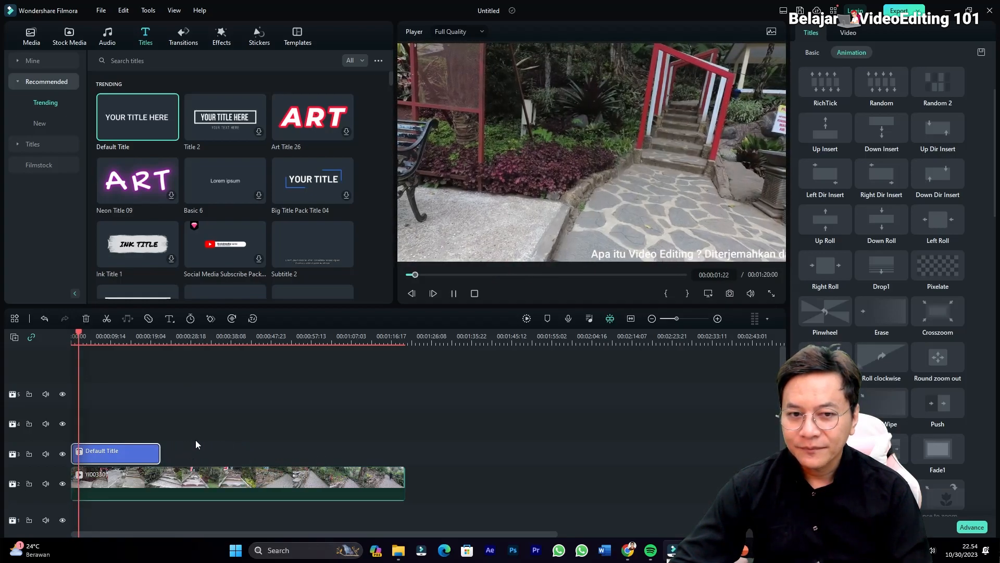
Slow down the scrolling text by lengthening the title clip to about 40 seconds, checking the speed in playback.
{"action": "key", "text": "space"}
{"action": "left_click_drag", "start_coordinate": [159, 454], "coordinate": [240, 454]}
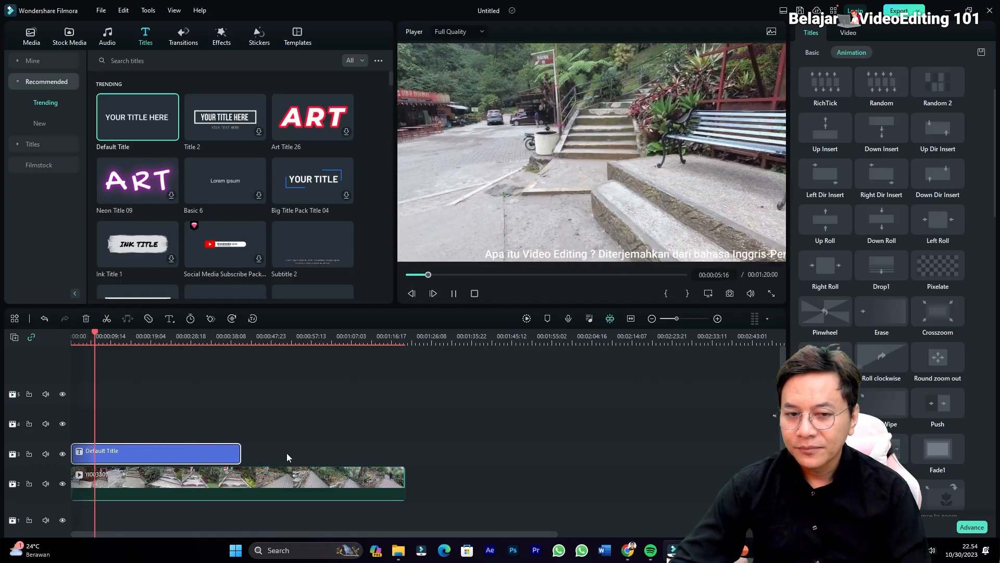
{"action": "key", "text": "space"}
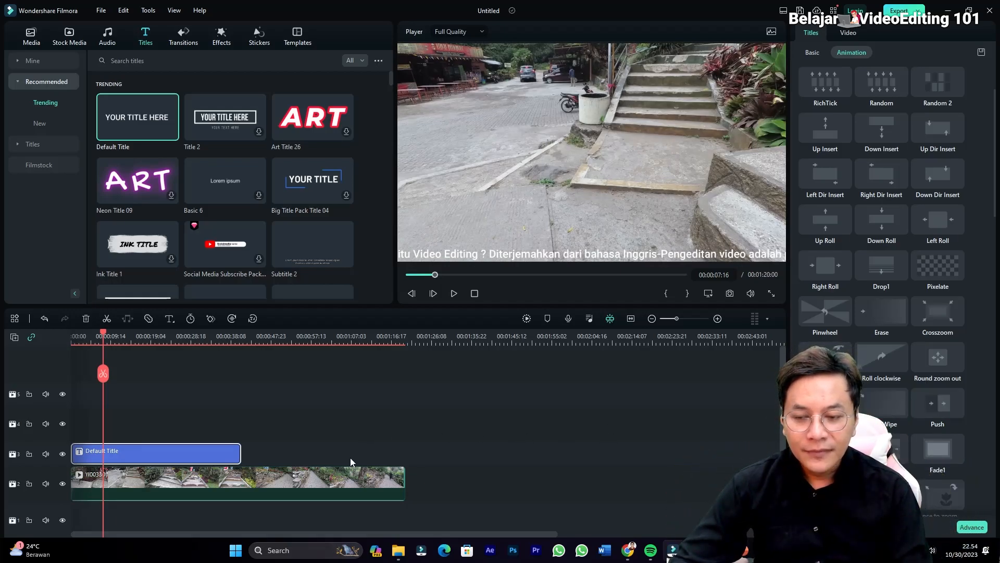
Add a rectangle shape to the title in the advanced text editor, move it to the frame's lower-left corner and clear its placeholder text.
{"action": "left_click", "coordinate": [972, 526]}
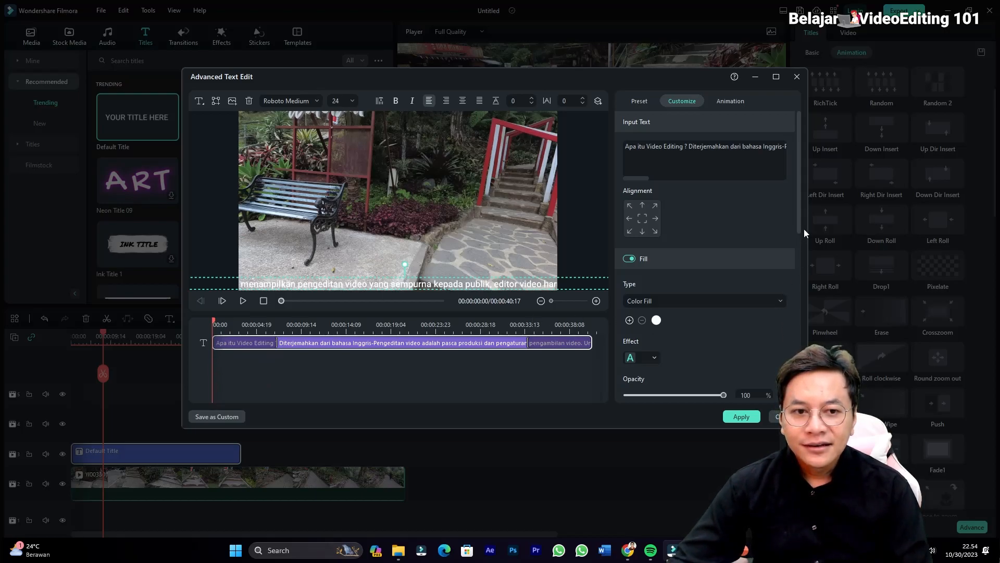
{"action": "left_click_drag", "start_coordinate": [801, 236], "coordinate": [811, 170]}
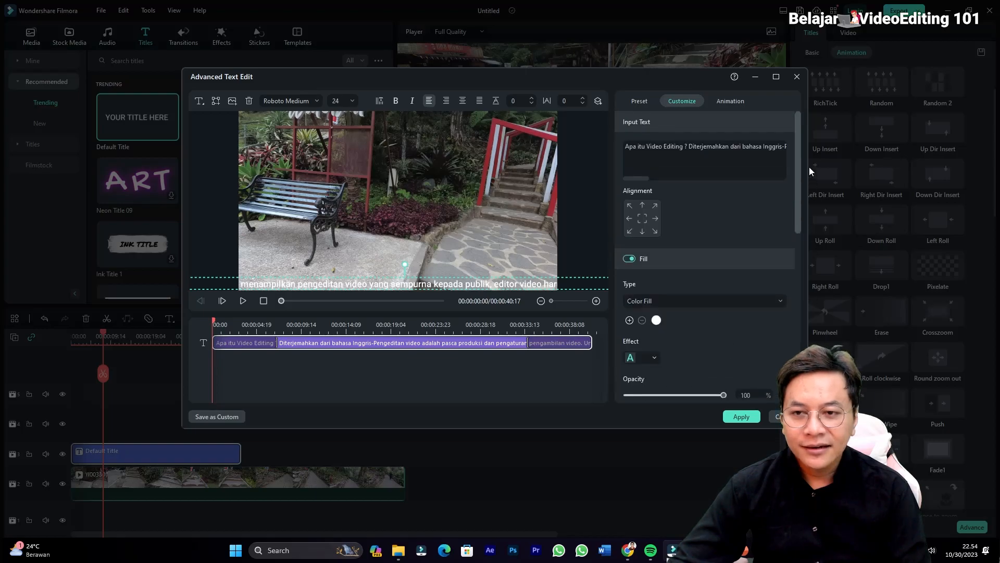
{"action": "left_click", "coordinate": [216, 101]}
{"action": "left_click", "coordinate": [258, 158]}
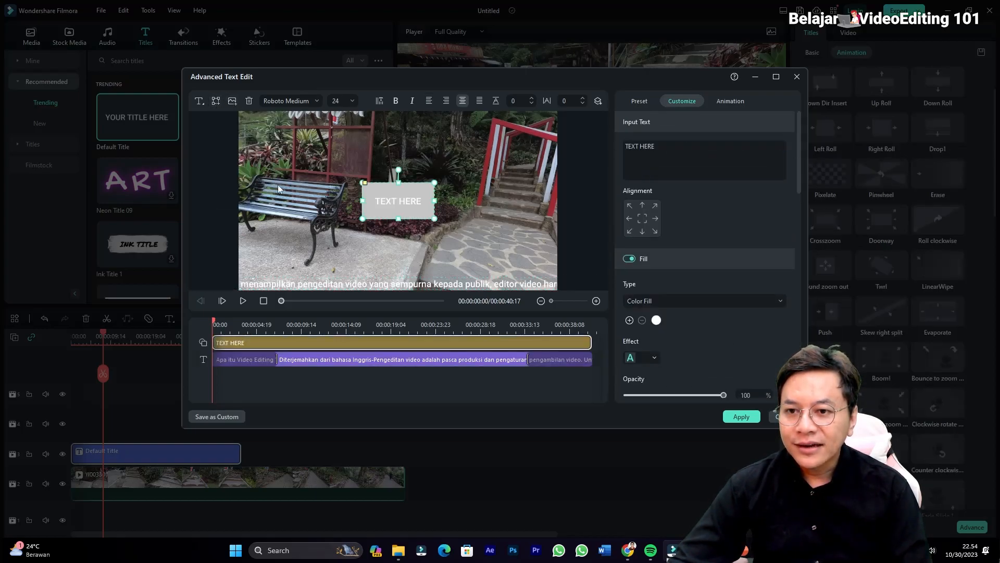
{"action": "left_click_drag", "start_coordinate": [388, 205], "coordinate": [263, 265]}
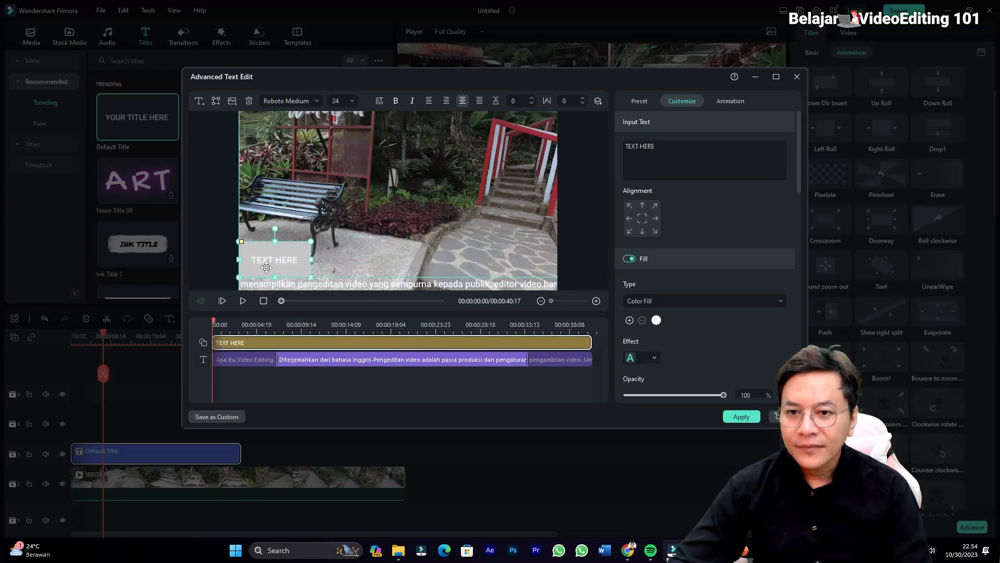
{"action": "left_click", "coordinate": [633, 172]}
{"action": "key", "text": "ctrl+a"}
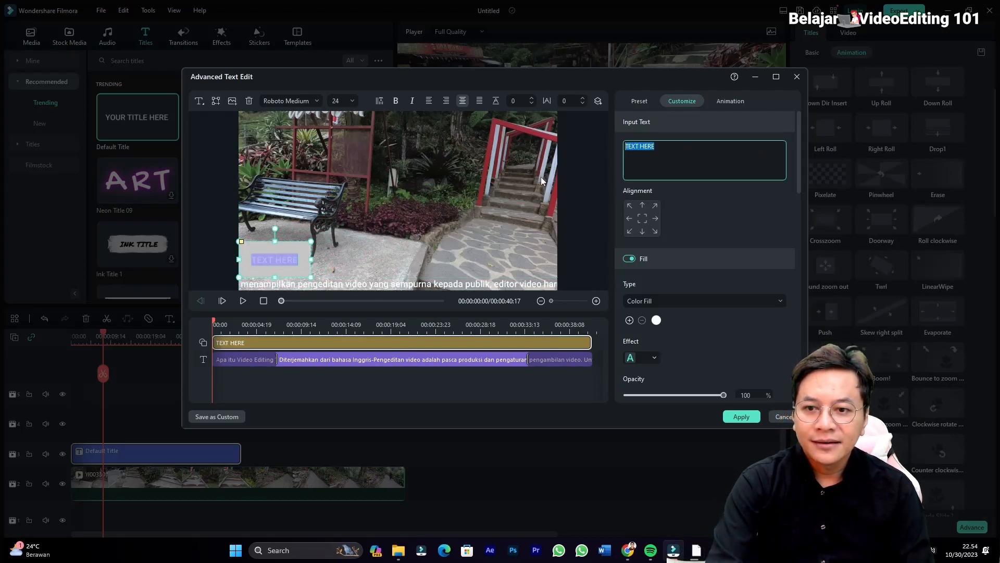
{"action": "key", "text": "BackSpace"}
Shape the rectangle into a thin full-width strip along the frame's bottom edge and place its layer beneath the text.
{"action": "left_click_drag", "start_coordinate": [311, 276], "coordinate": [550, 274]}
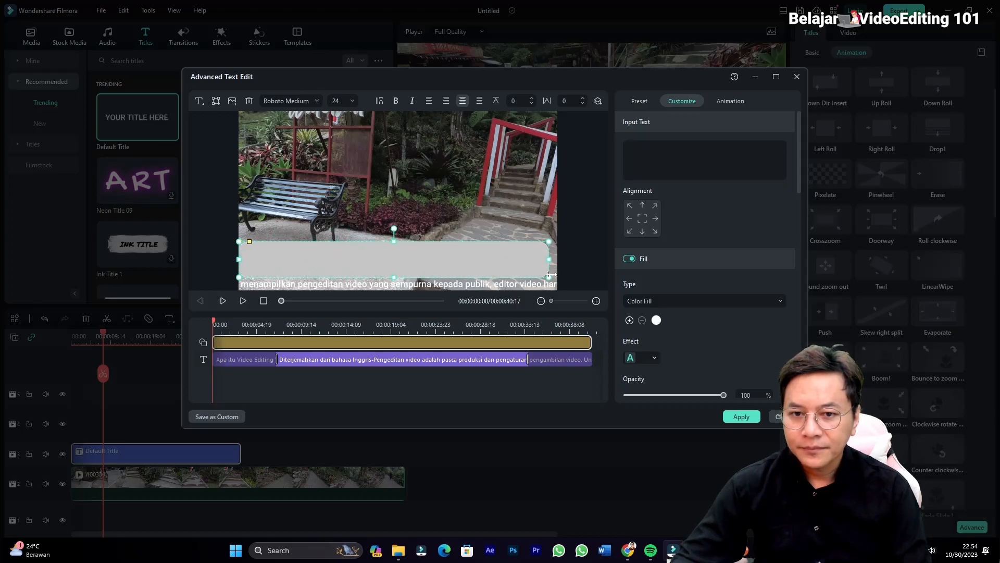
{"action": "left_click_drag", "start_coordinate": [529, 280], "coordinate": [520, 278]}
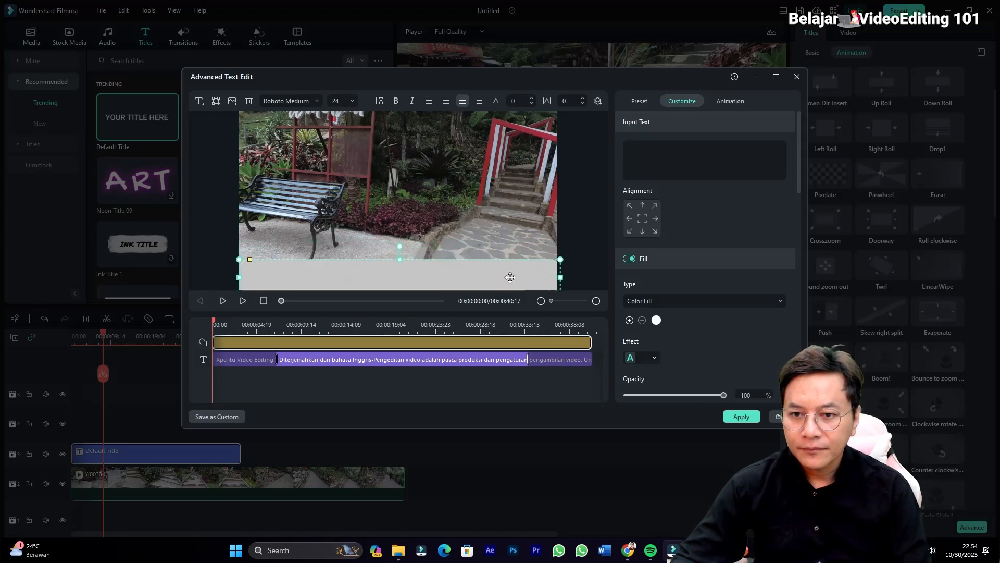
{"action": "left_click_drag", "start_coordinate": [398, 261], "coordinate": [399, 277]}
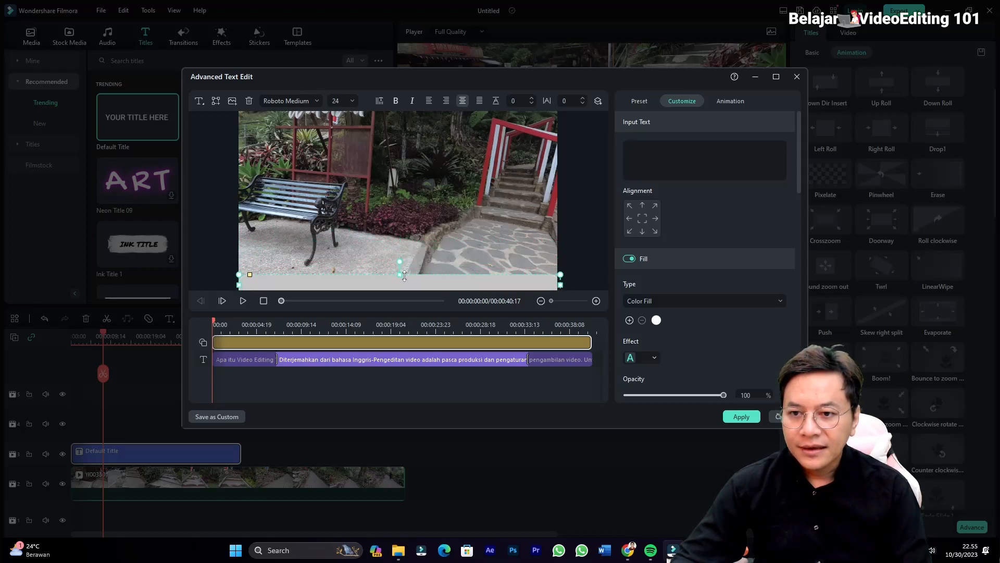
{"action": "left_click_drag", "start_coordinate": [225, 372], "coordinate": [198, 371]}
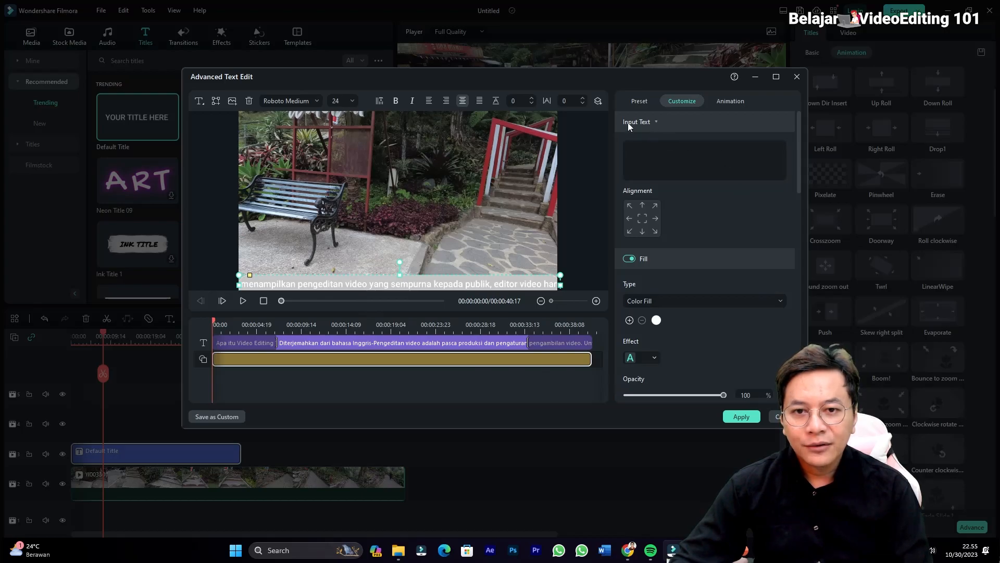
Set the strip's shape fill to black with 63% opacity.
{"action": "left_click_drag", "start_coordinate": [802, 200], "coordinate": [789, 370]}
{"action": "left_click", "coordinate": [643, 241]}
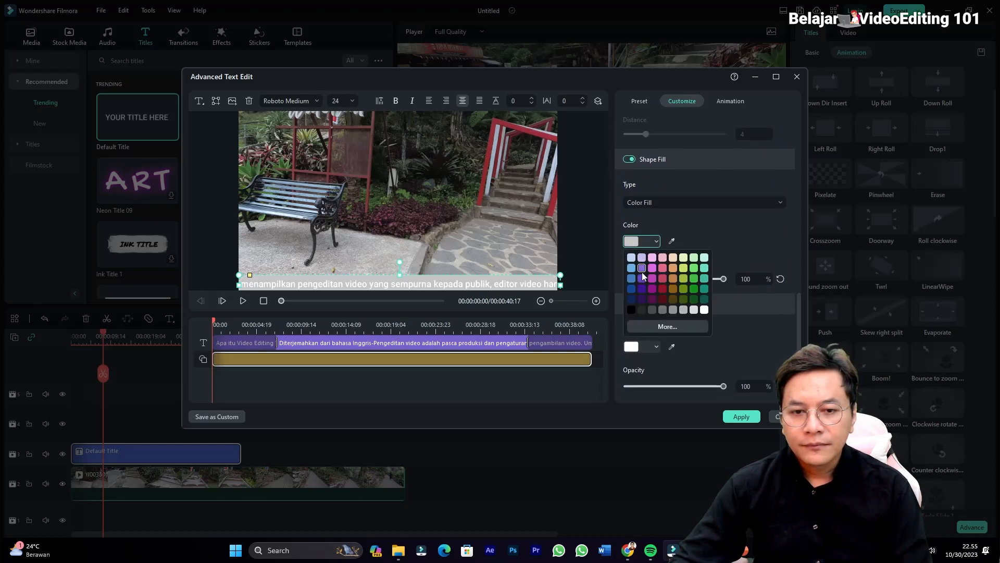
{"action": "left_click", "coordinate": [631, 309]}
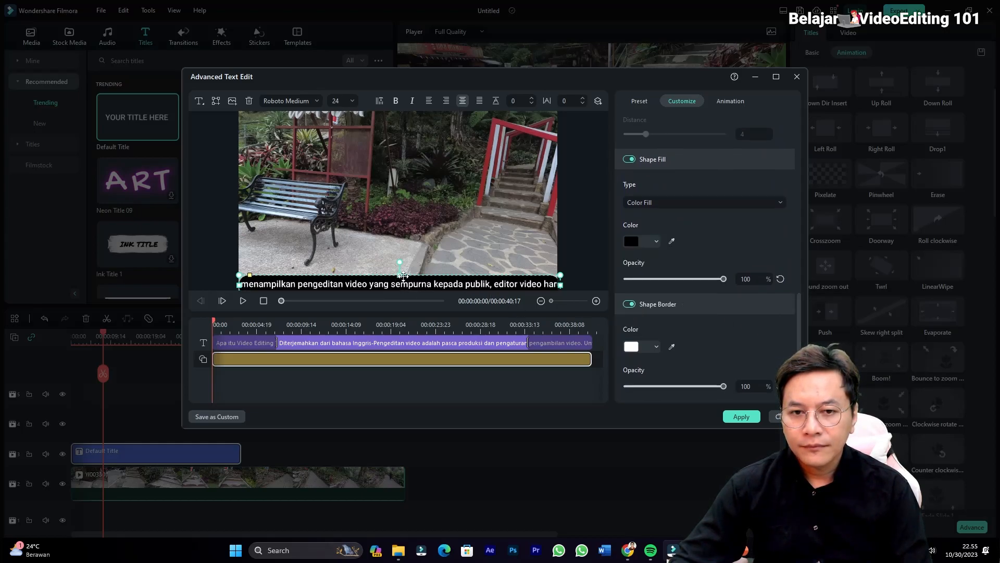
{"action": "left_click_drag", "start_coordinate": [724, 278], "coordinate": [681, 282]}
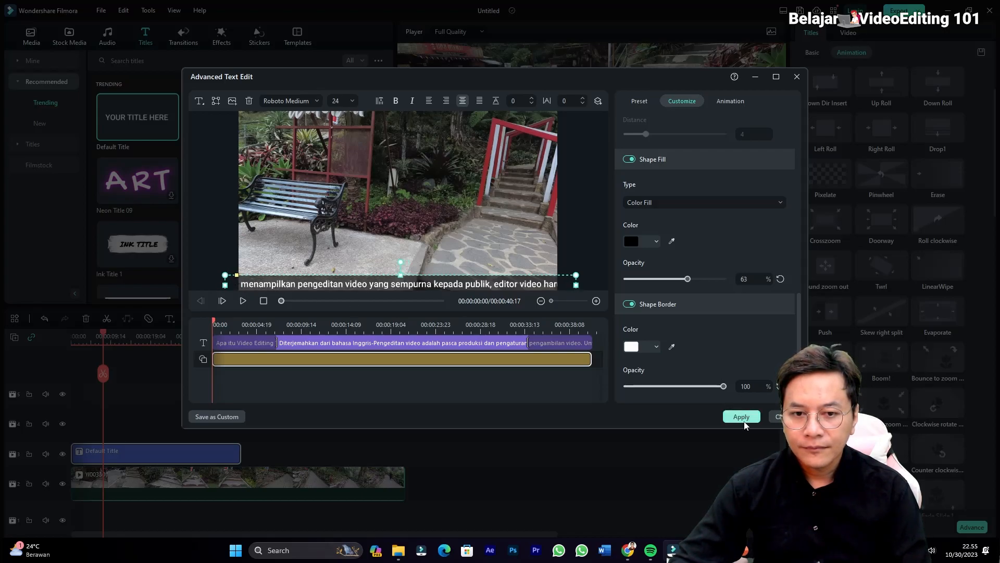
Turn off the strip's shape border and apply the advanced text edits to the title.
{"action": "left_click", "coordinate": [629, 304]}
{"action": "left_click", "coordinate": [629, 305]}
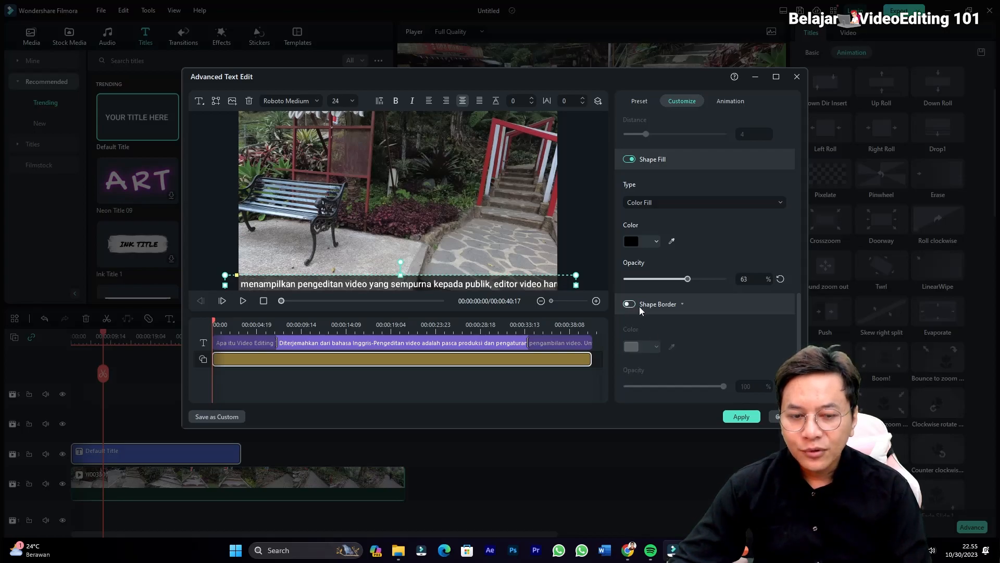
{"action": "left_click", "coordinate": [740, 417]}
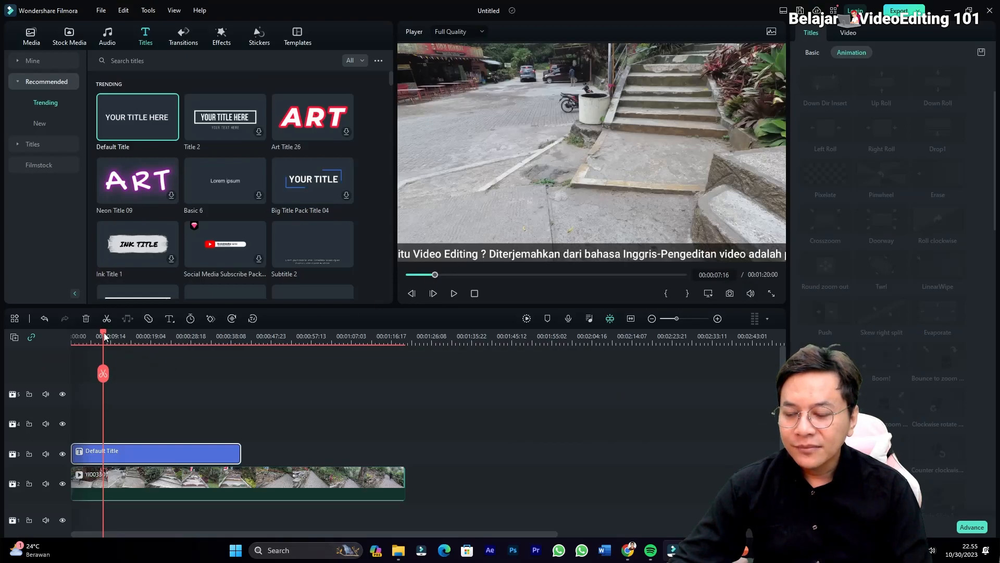
Play the video from the beginning to check the scrolling text over its dark background strip.
{"action": "left_click_drag", "start_coordinate": [103, 334], "coordinate": [56, 339]}
{"action": "key", "text": "space"}
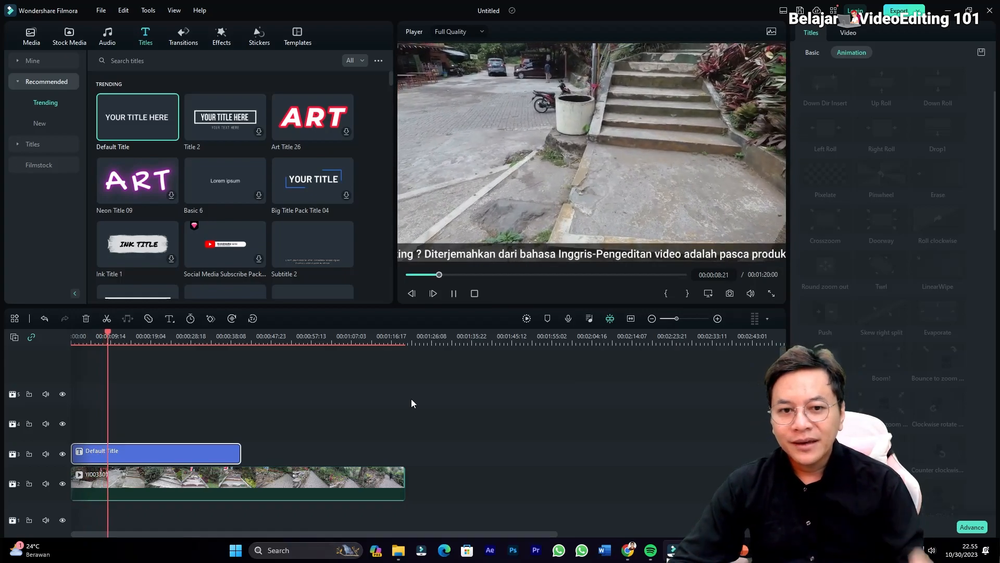
{"action": "key", "text": "space"}
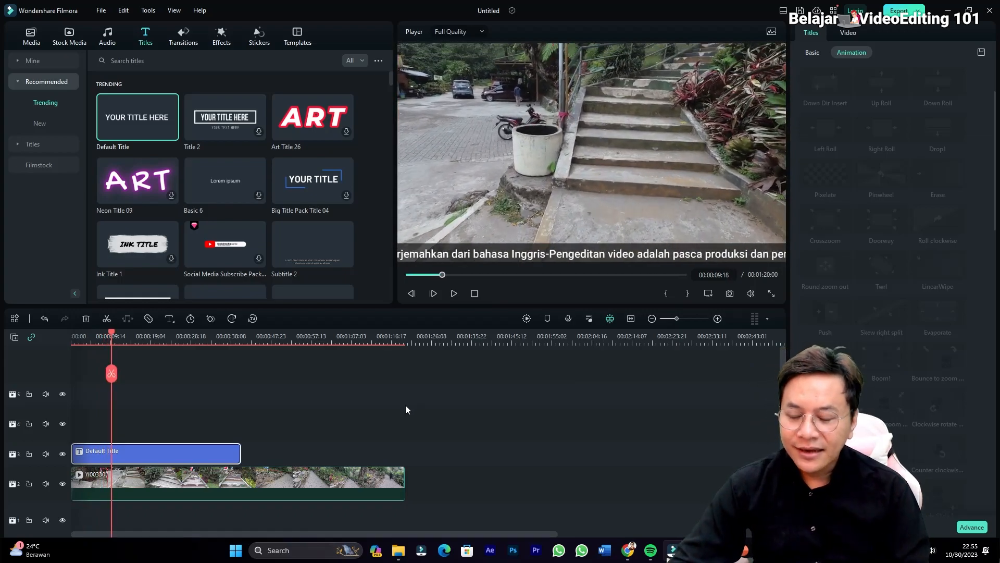
Duplicate the title clip directly after the first one on the same track and preview the start of the repeated text.
{"action": "right_click", "coordinate": [196, 457]}
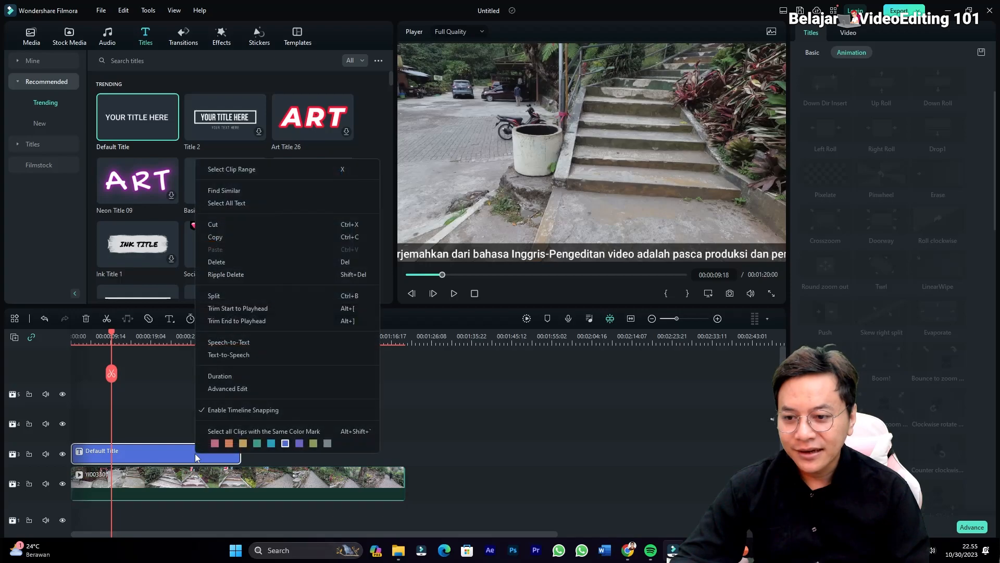
{"action": "left_click", "coordinate": [229, 239]}
{"action": "left_click", "coordinate": [255, 338]}
{"action": "key", "text": "ctrl+v"}
{"action": "left_click_drag", "start_coordinate": [320, 452], "coordinate": [305, 453]}
{"action": "left_click_drag", "start_coordinate": [306, 339], "coordinate": [255, 338]}
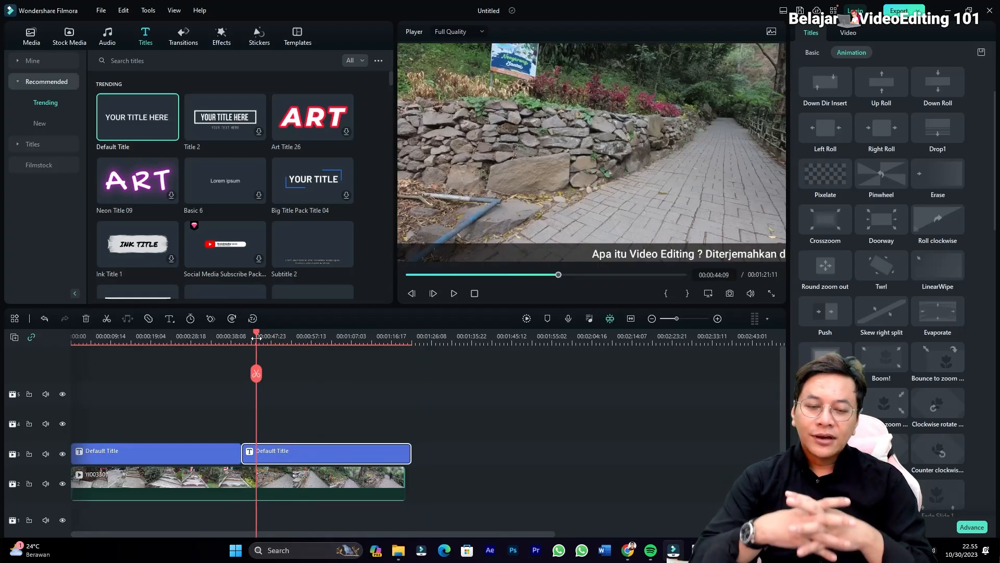